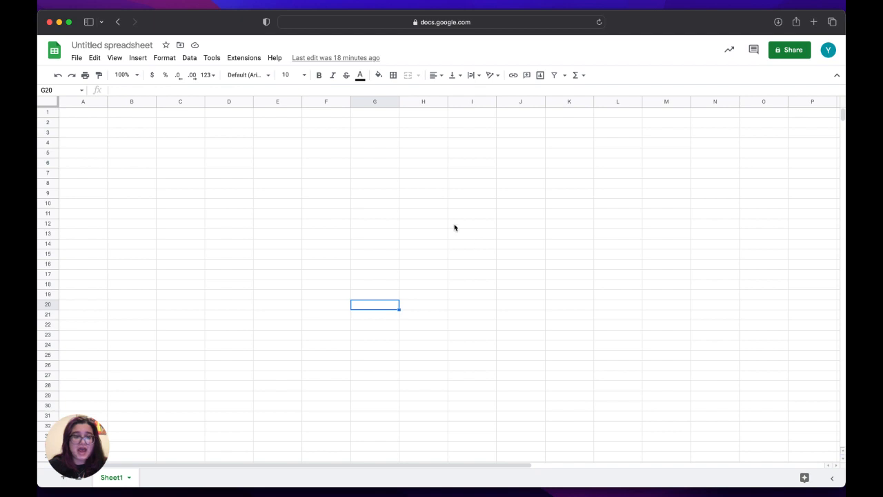
Start a G-Accon for QuickBooks consolidated report for both companies and choose Profit And Loss as the report
left_click(247, 61)
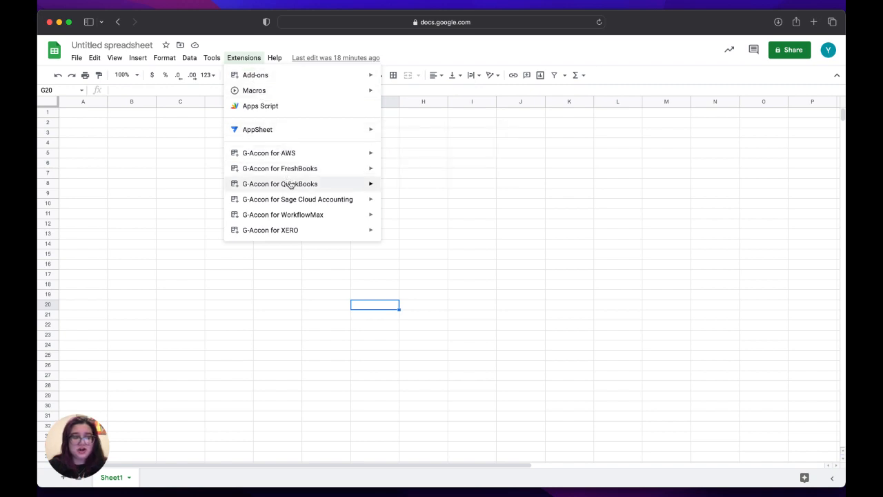
mouse_move(290, 184)
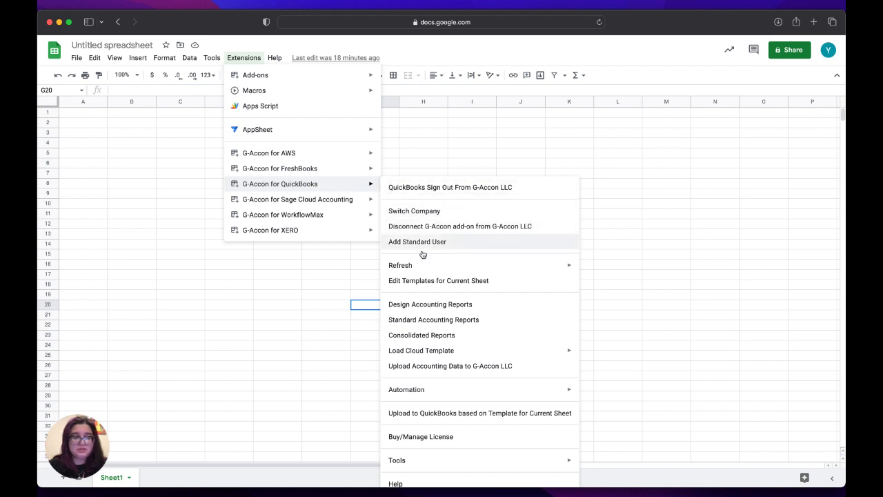
left_click(421, 335)
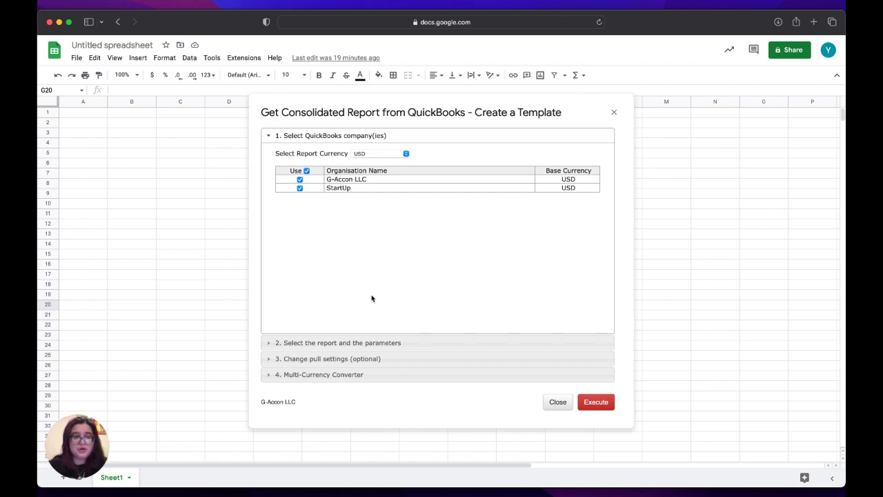
left_click(376, 343)
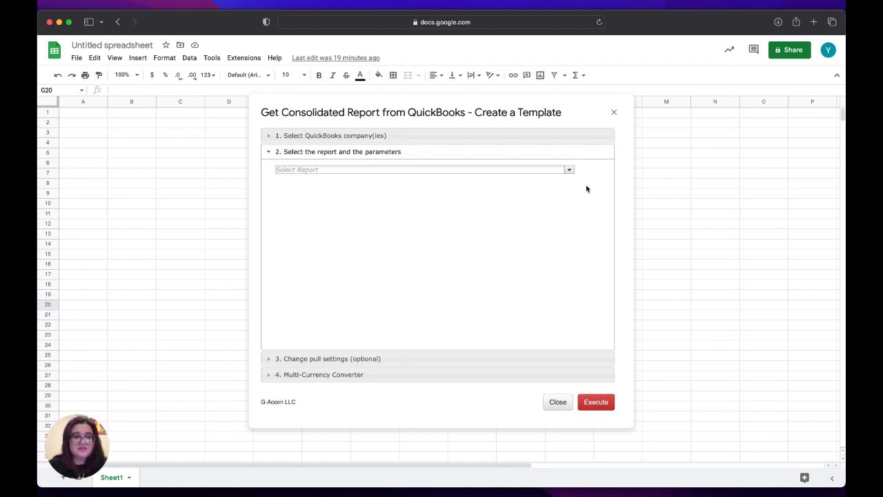
left_click(570, 171)
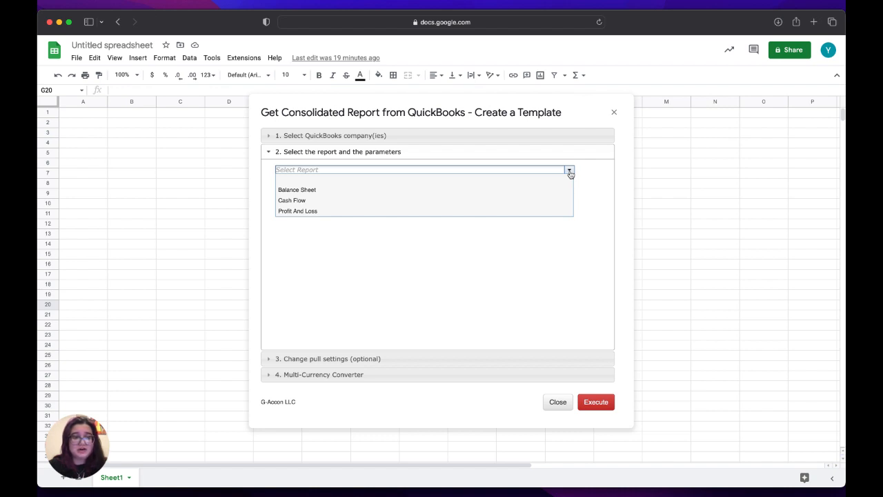
left_click(507, 215)
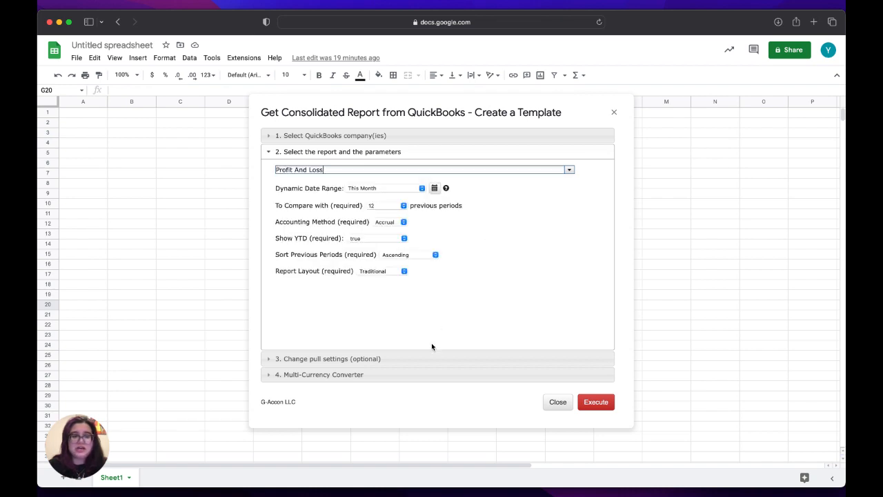
Set the report currency to EUR in the Multi-Currency Converter settings
left_click(416, 376)
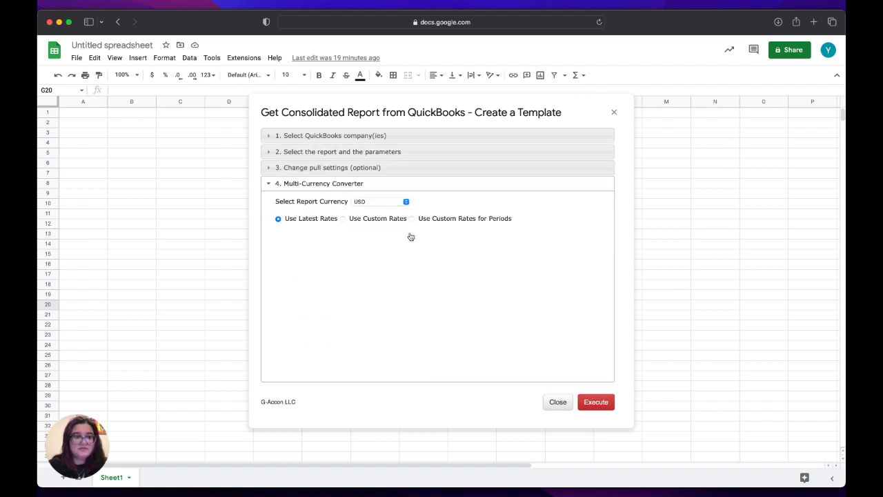
left_click(406, 203)
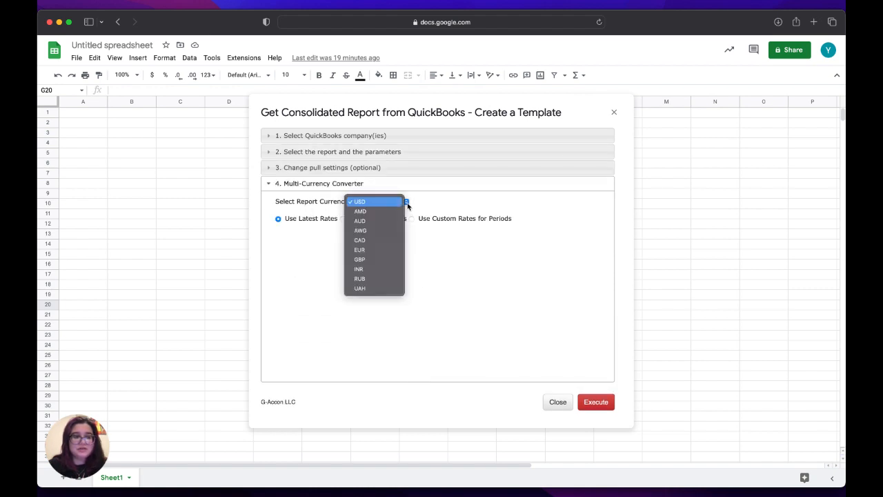
left_click(395, 251)
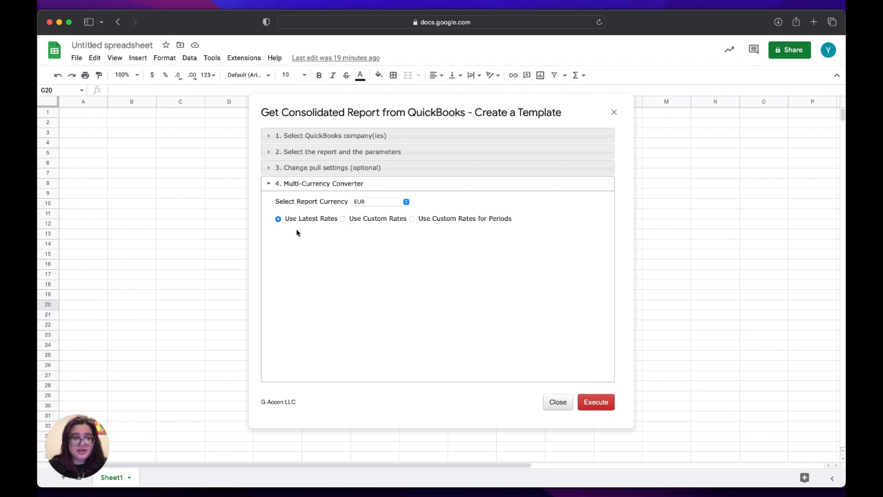
Examine the exchange rates offered by the custom rates and custom rates for periods options
left_click(345, 221)
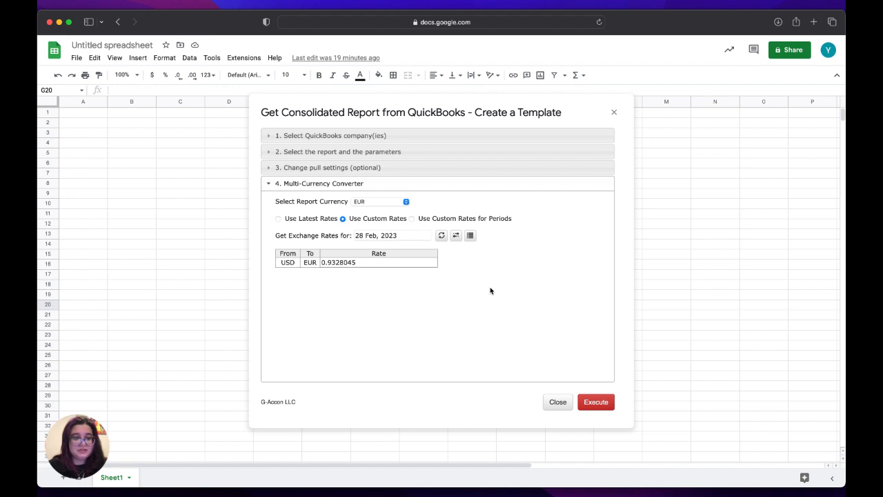
left_click(412, 219)
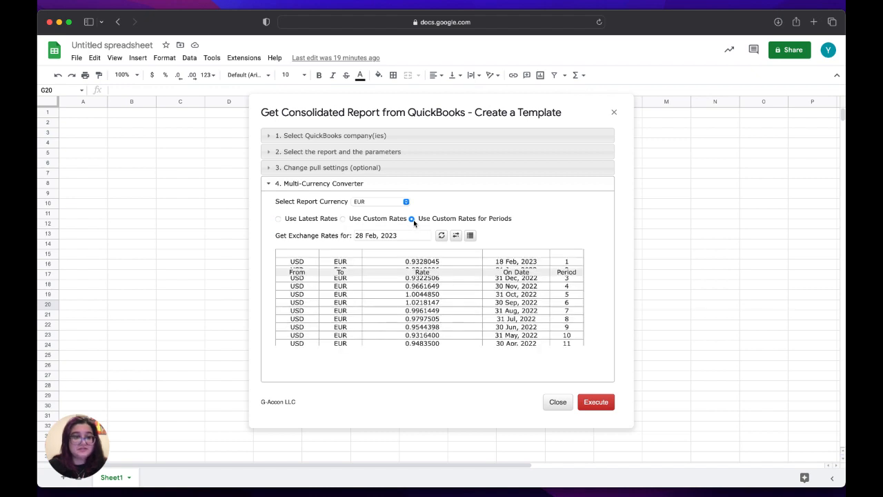
scroll(433, 298, "down", 1)
scroll(434, 298, "up", 2)
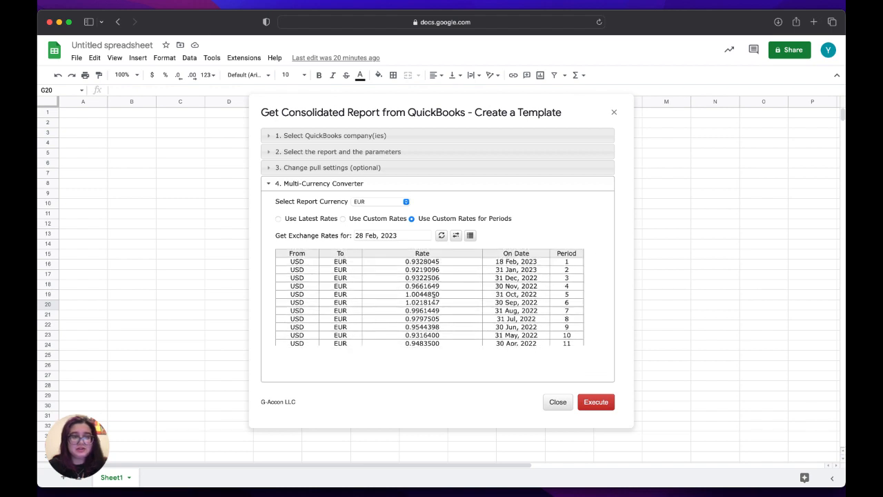
Choose the latest exchange rates and generate the consolidated Profit And Loss report
left_click(279, 218)
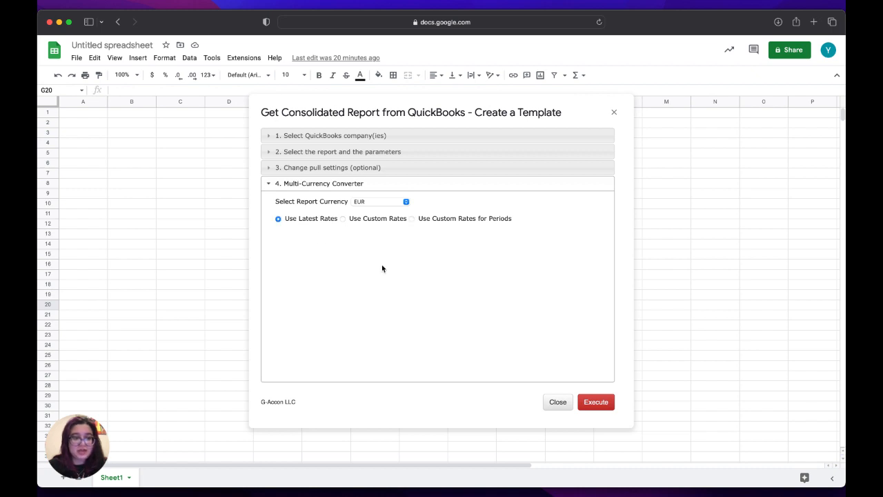
left_click(595, 402)
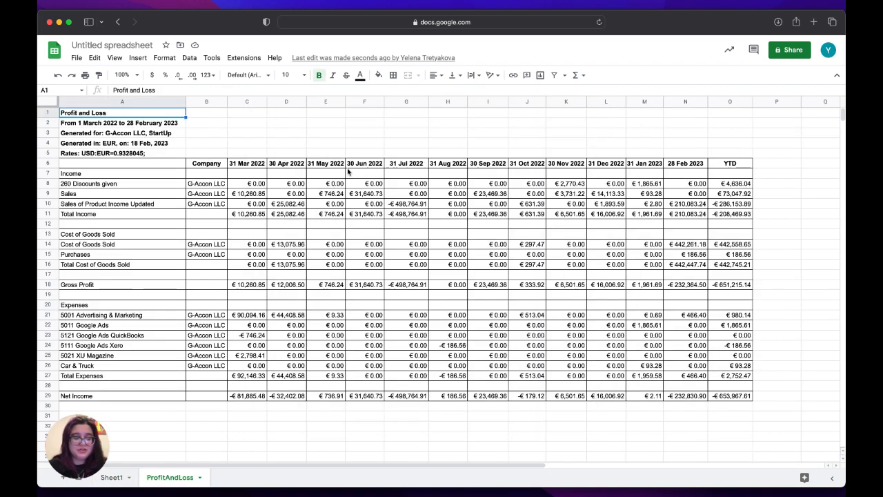
Open the current sheet's Profit And Loss report template for editing in G-Accon for QuickBooks
left_click(253, 59)
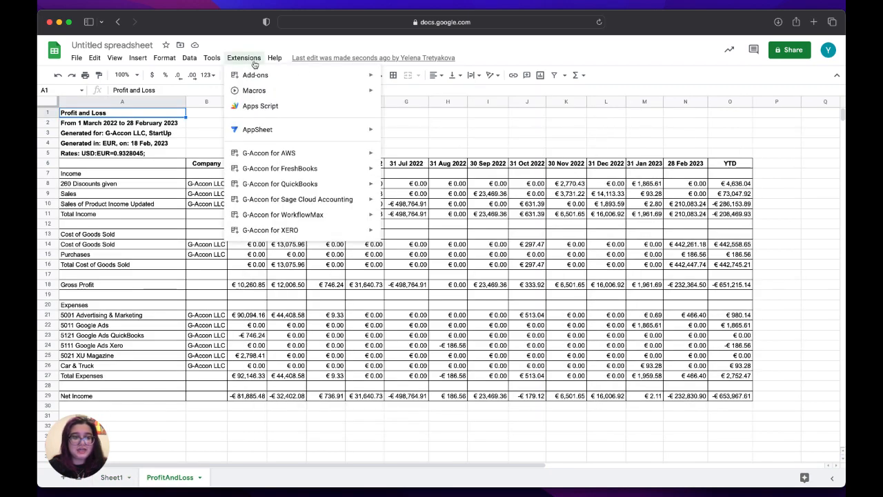
mouse_move(316, 187)
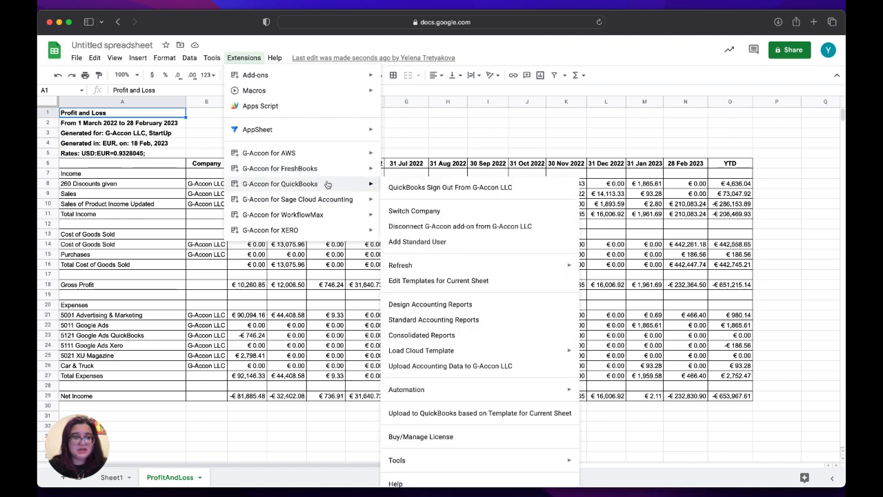
left_click(433, 280)
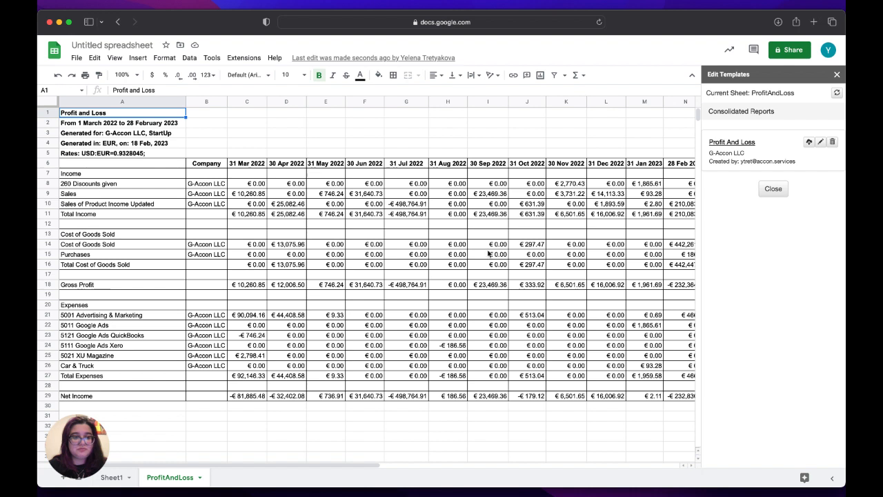
left_click(714, 145)
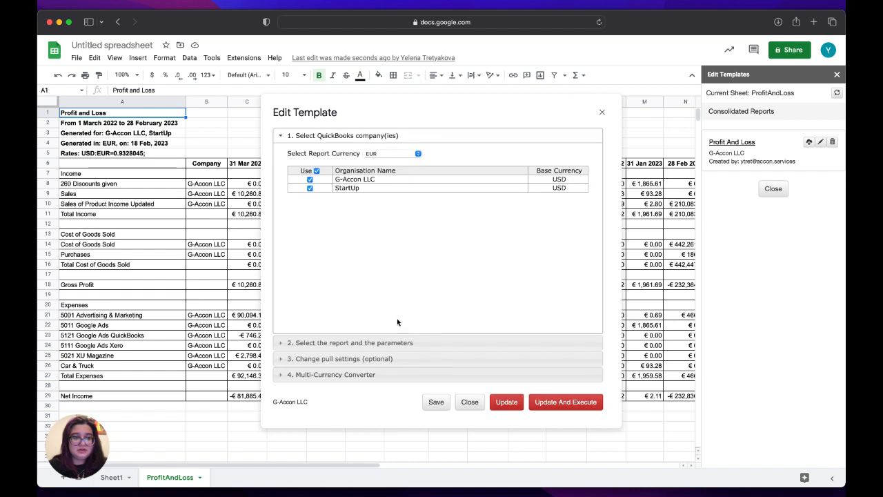
Set the currency converter to custom rates retrieved for 3 Jan, 2023, and regenerate the report from the updated template
left_click(371, 375)
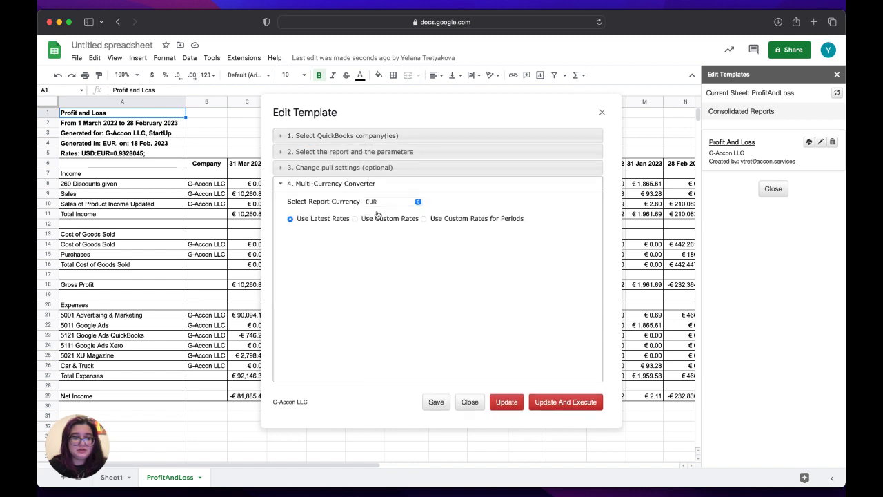
left_click(355, 219)
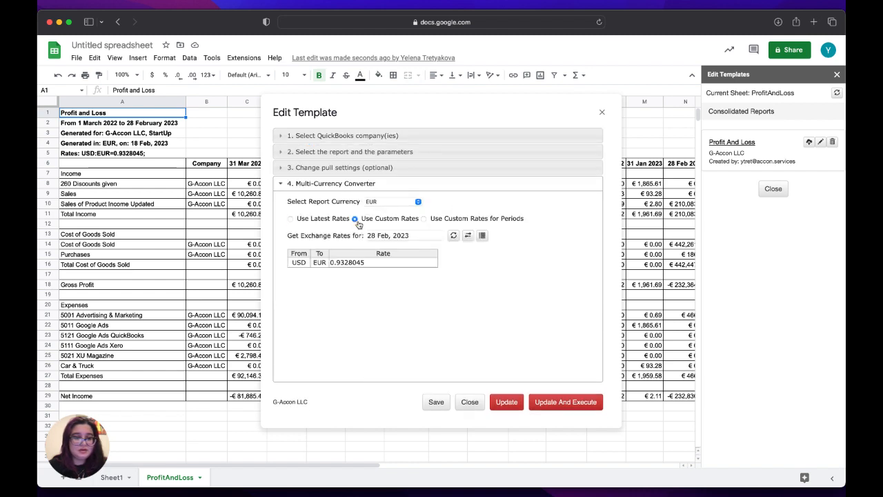
left_click(394, 235)
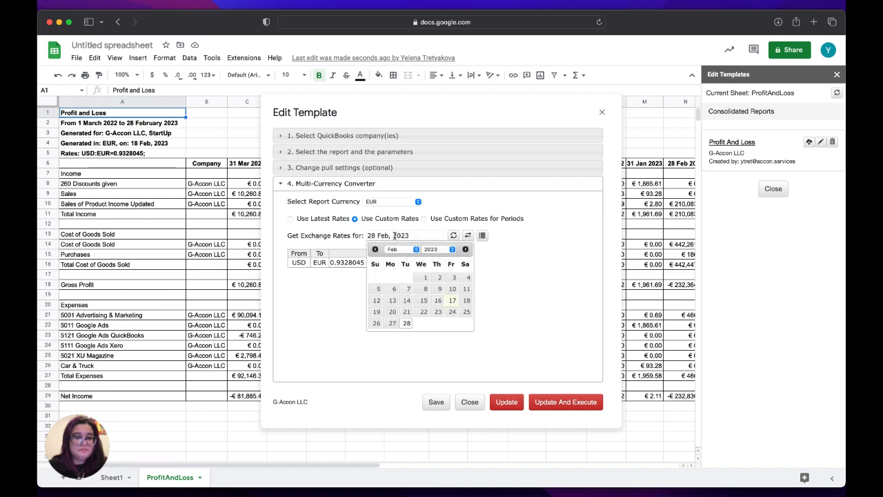
left_click(416, 249)
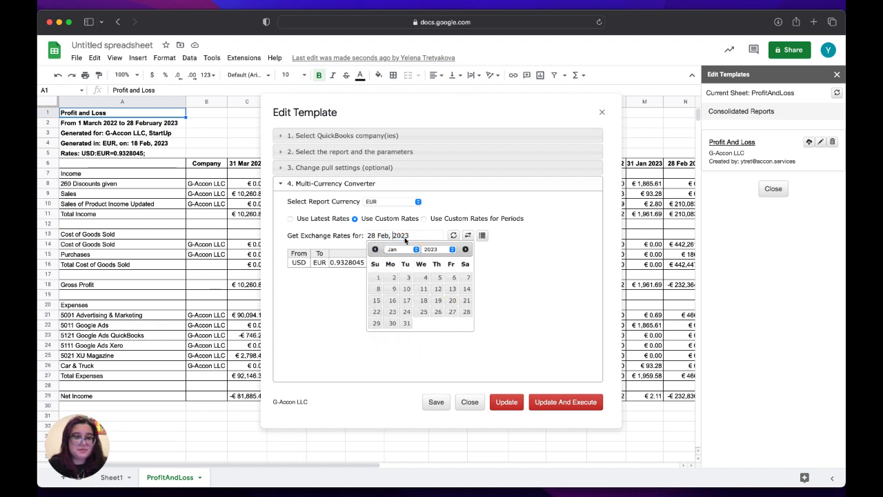
left_click(408, 278)
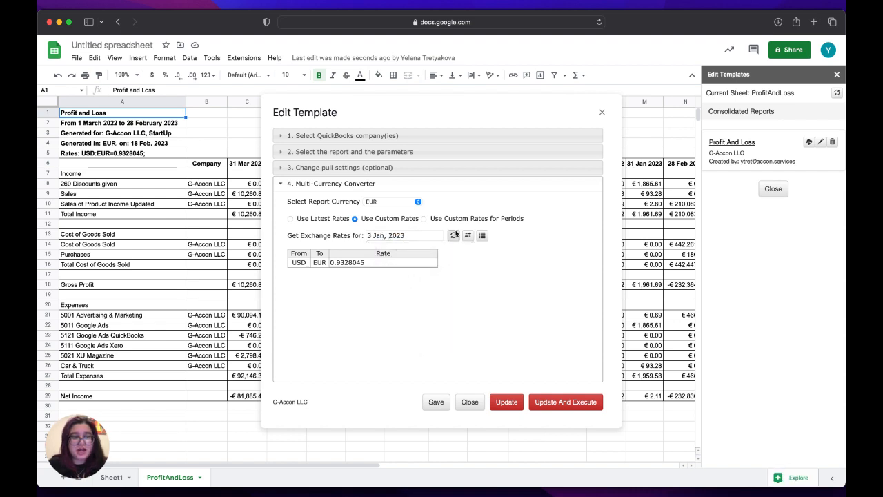
left_click(454, 235)
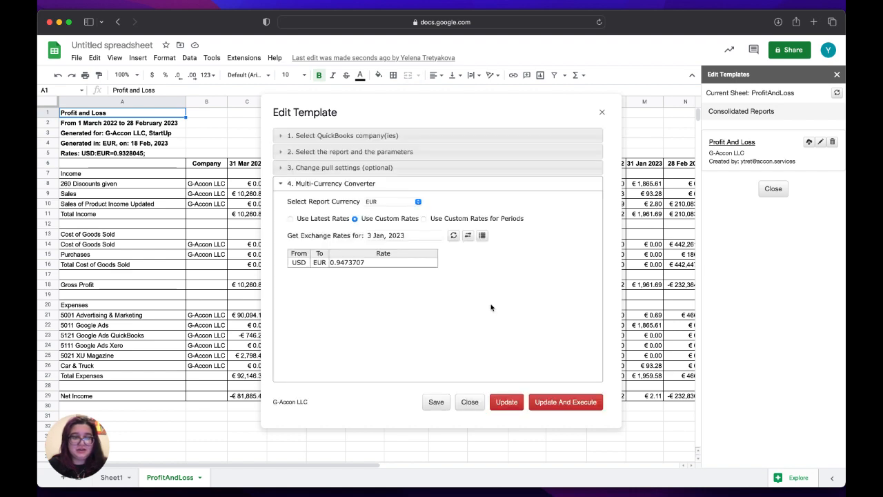
left_click(564, 402)
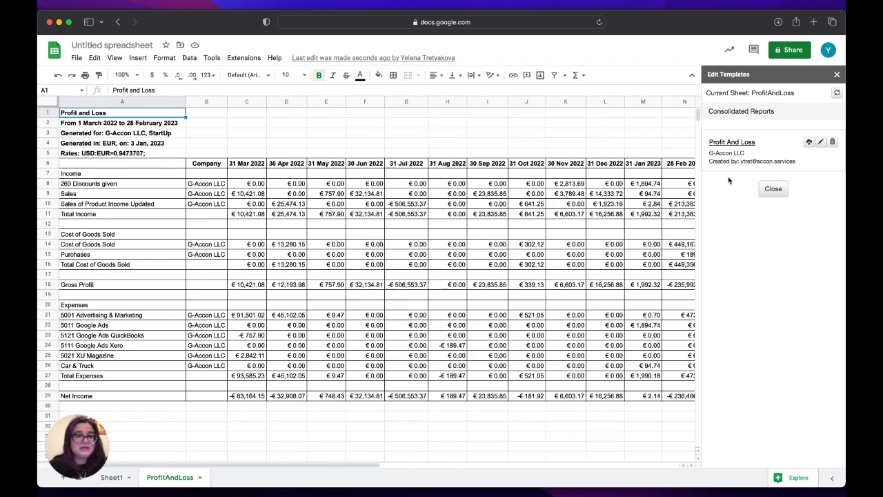
Reopen the Profit And Loss template and switch its currency conversion to custom rates for periods
left_click(723, 144)
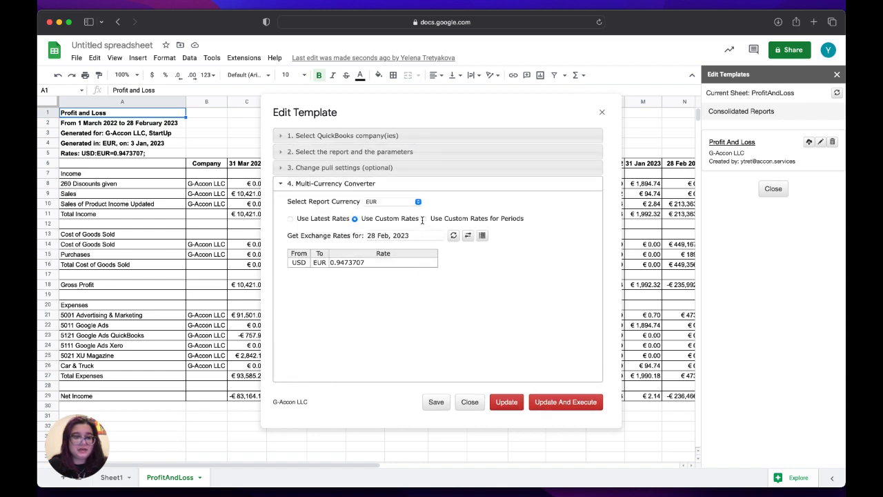
left_click(424, 218)
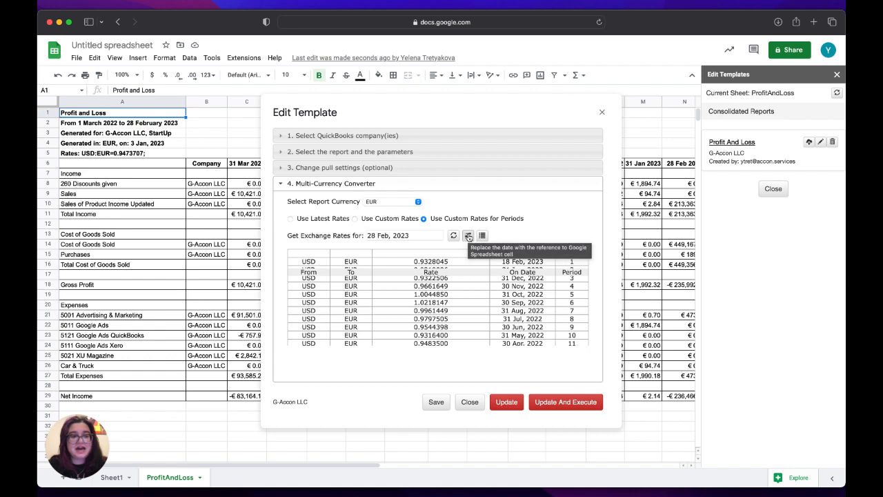
scroll(469, 295, "down", 1)
scroll(469, 295, "up", 1)
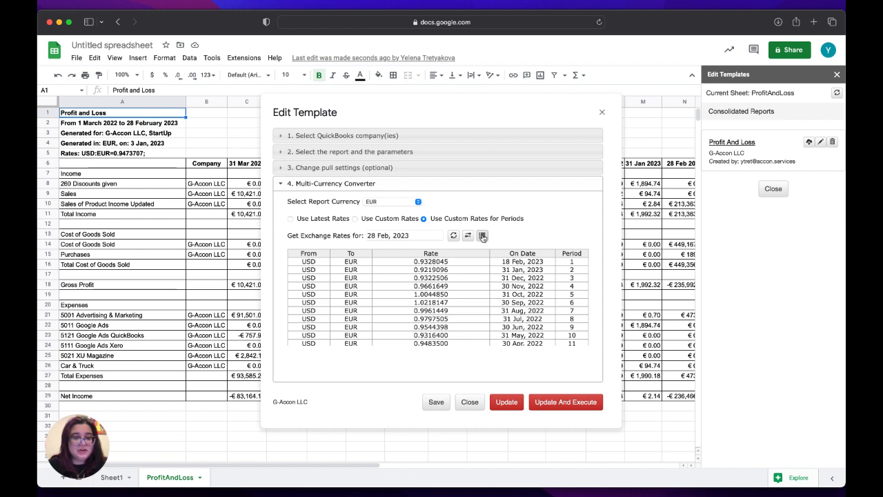
Shorten the USD to EUR rate for 18 Feb, 2023 to 0.932804
left_click(457, 262)
key("BackSpace")
key("BackSpace")
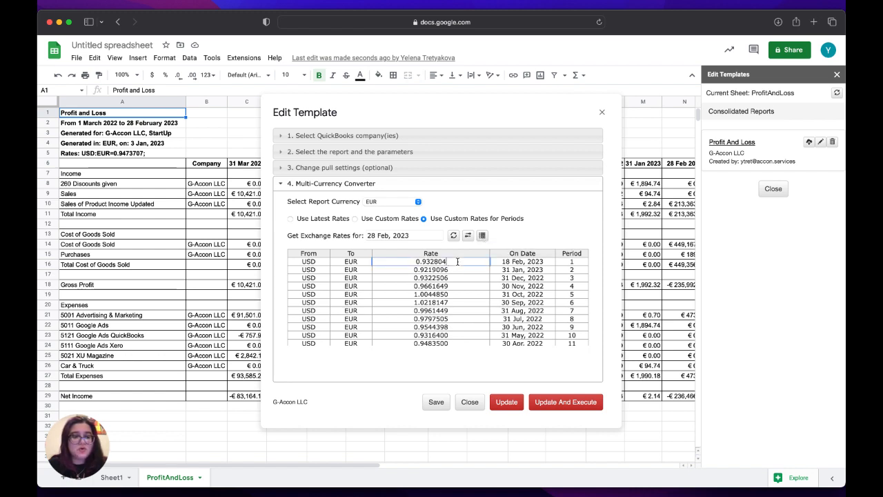
Replace the period rates with references to an ExchangeRates sheet, regenerate the report on the ProfitAndLoss sheet, and close template editing
left_click(483, 235)
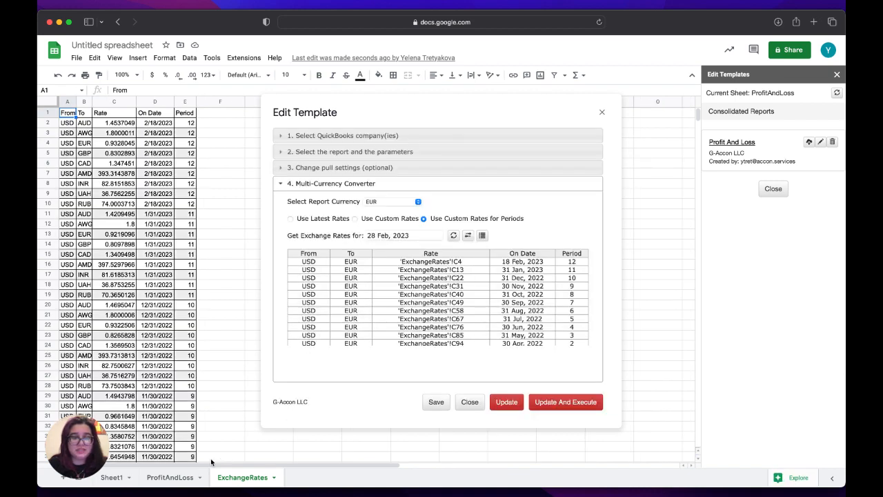
left_click(170, 477)
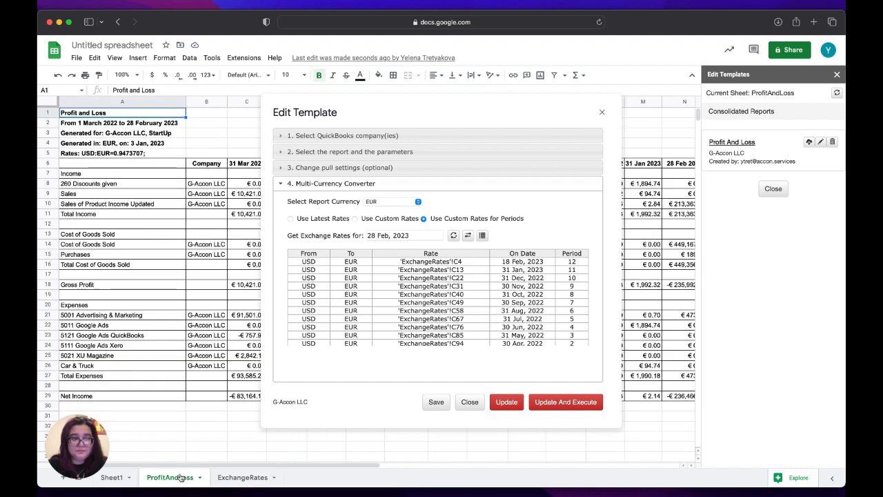
left_click(570, 405)
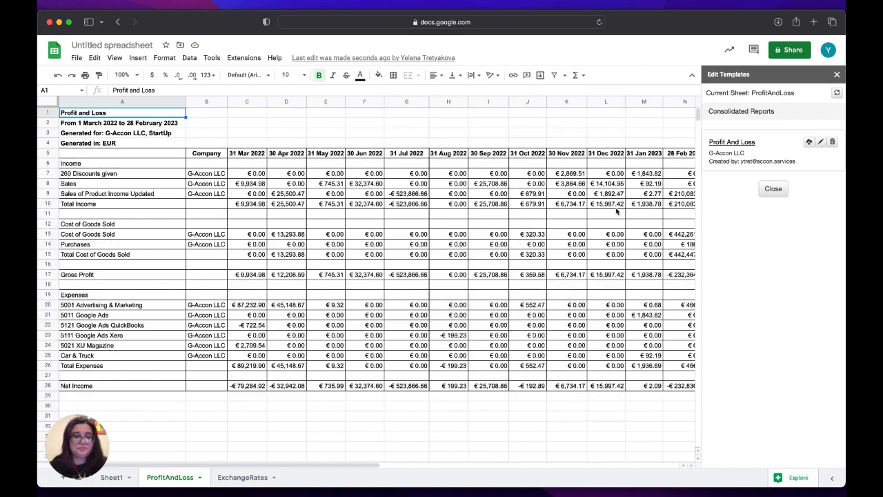
left_click(837, 75)
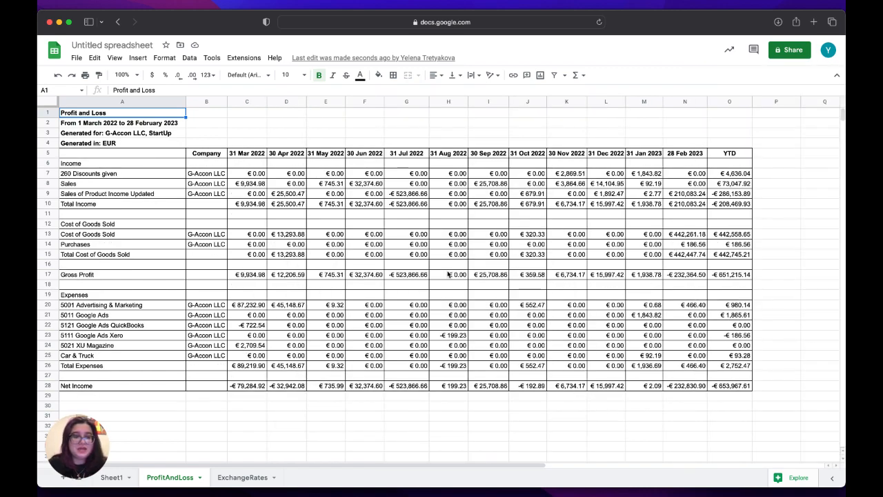
Create a new G-Accon for QuickBooks automation workflow and name it refresh
left_click(252, 60)
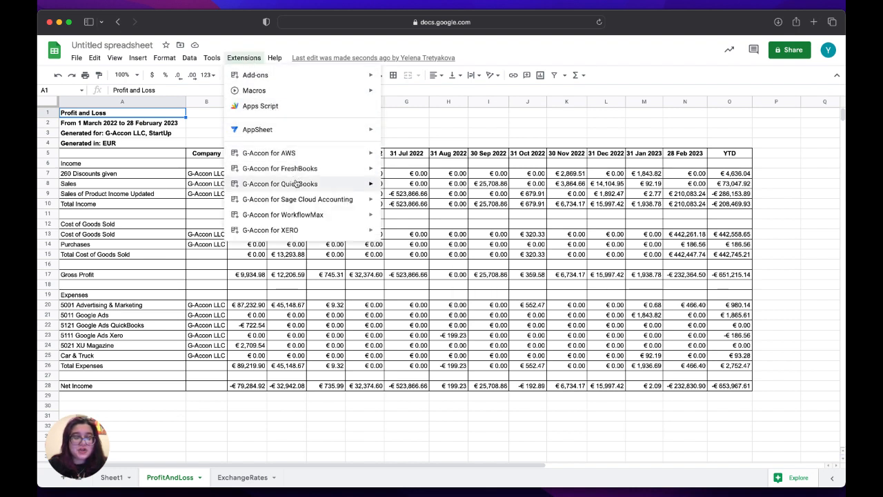
mouse_move(296, 185)
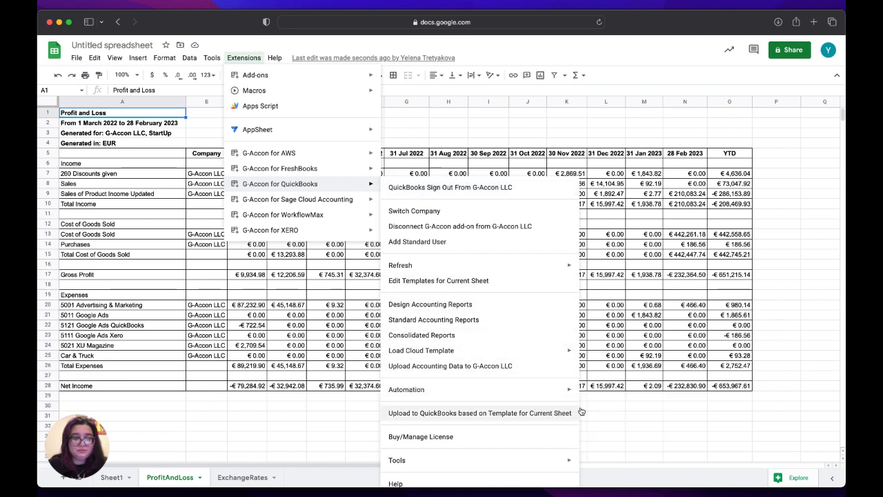
mouse_move(562, 391)
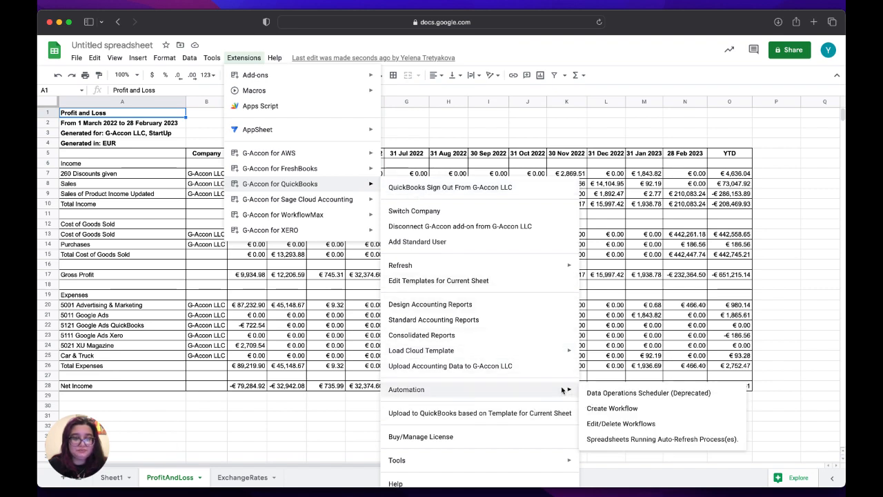
left_click(604, 410)
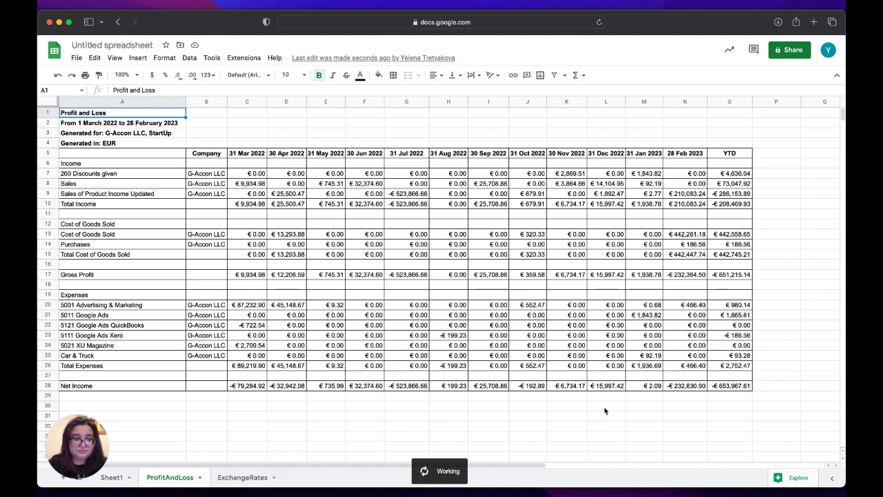
left_click(358, 199)
type("re")
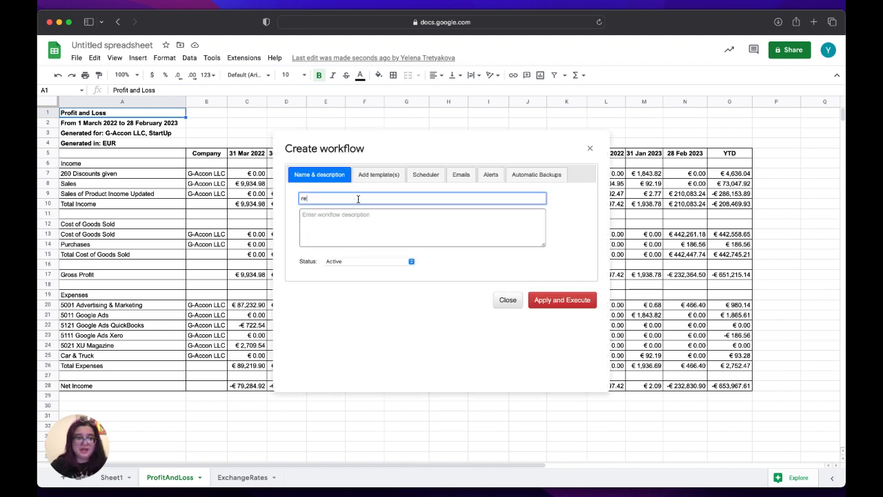
type("fresh")
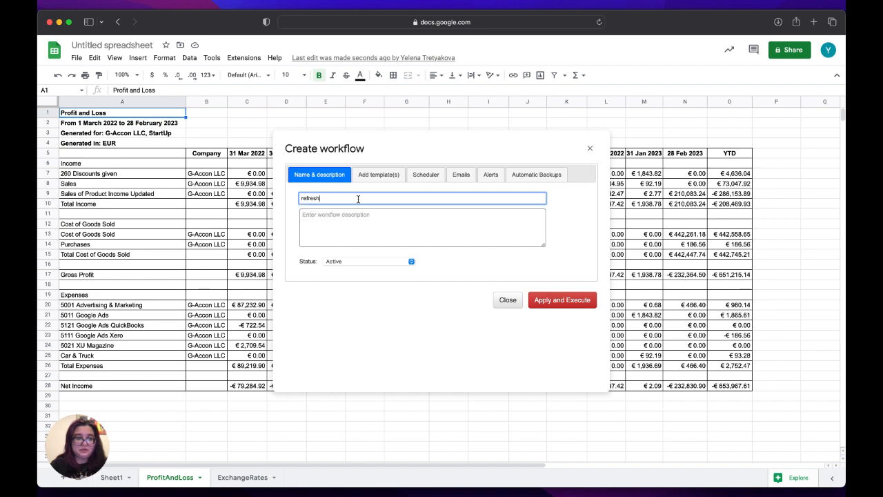
Add the Profit And Loss report template for the ProfitAndLoss sheet to the workflow and go through its template settings
left_click(374, 177)
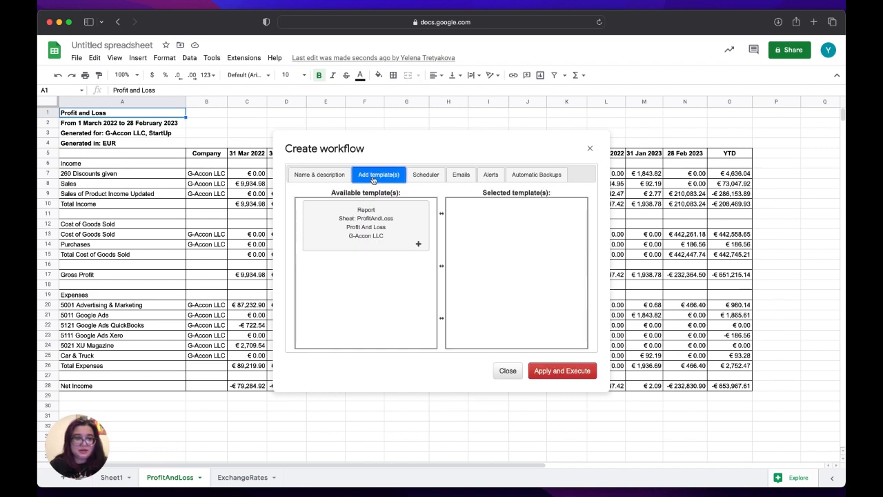
left_click(418, 244)
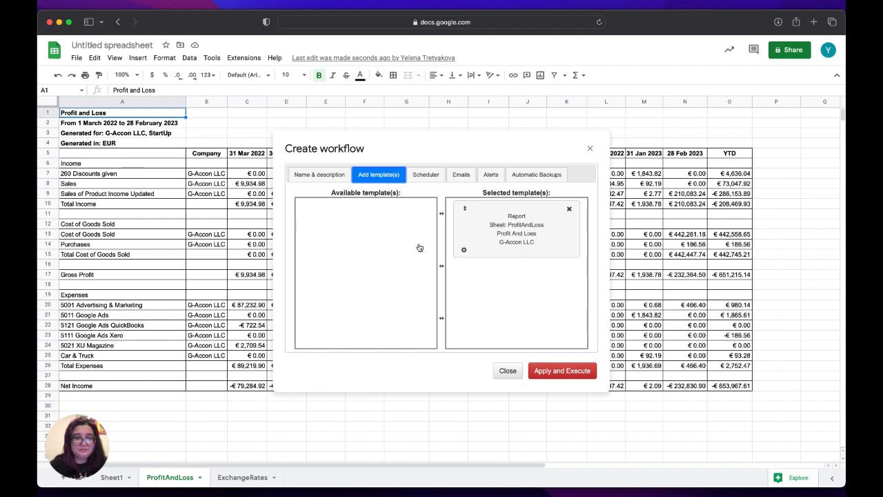
left_click(463, 249)
left_click(379, 266)
left_click(460, 294)
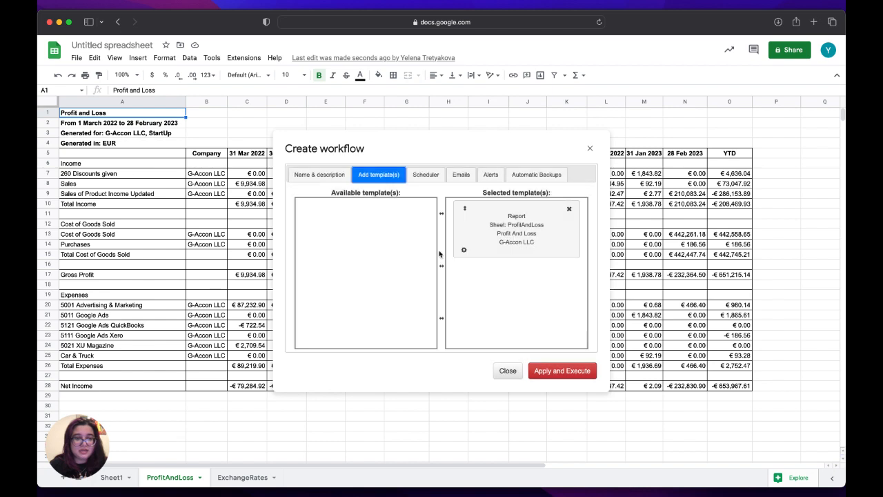
Schedule the workflow to run daily around 4 a.m., and apply and execute it
left_click(423, 176)
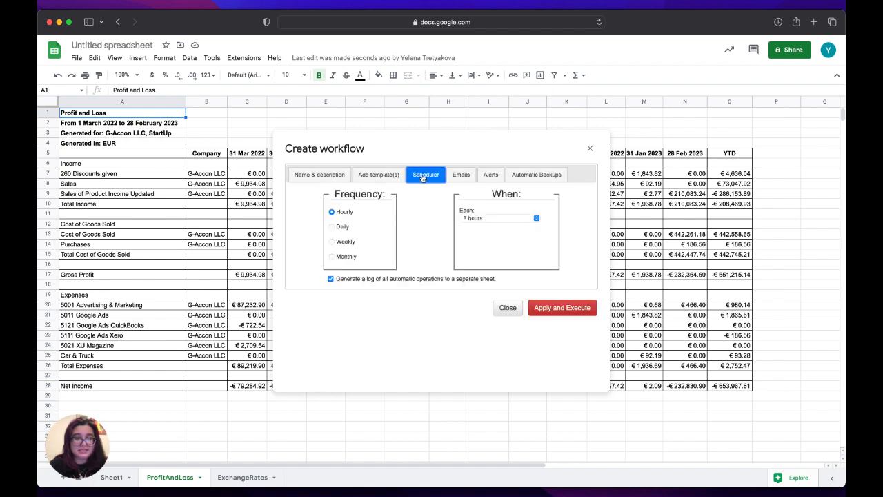
left_click(336, 227)
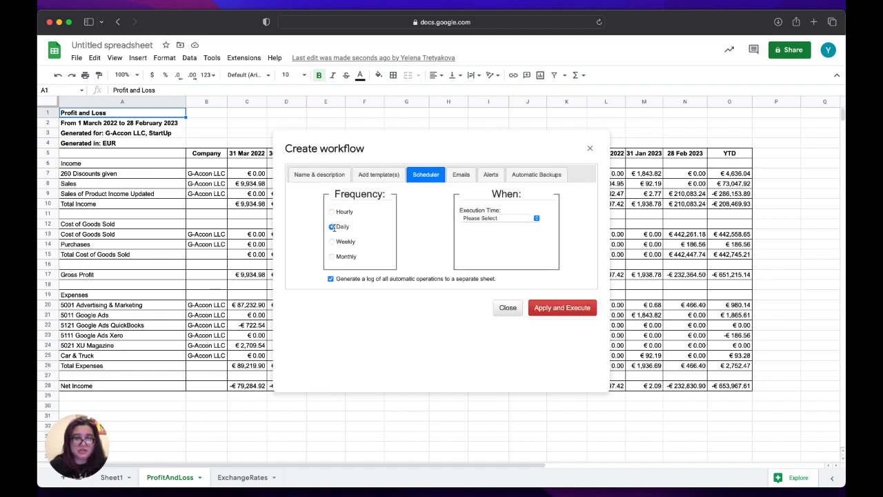
left_click(528, 219)
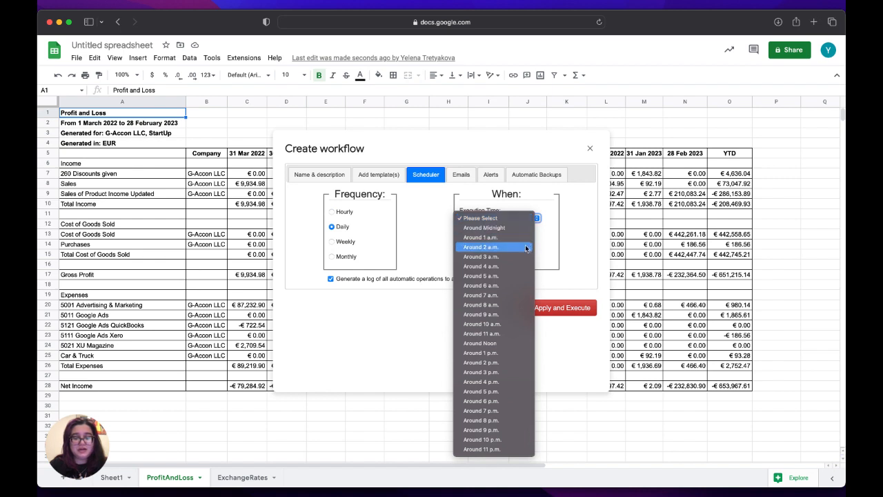
left_click(520, 271)
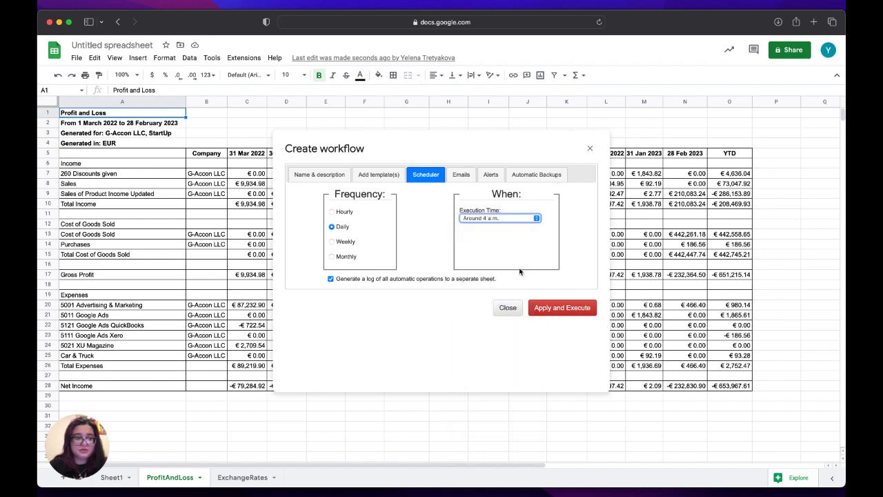
left_click(571, 308)
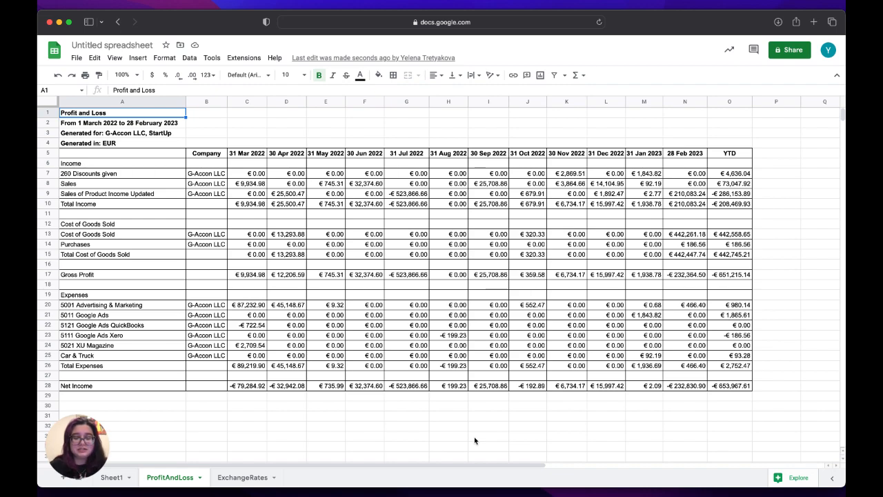
left_click(280, 494)
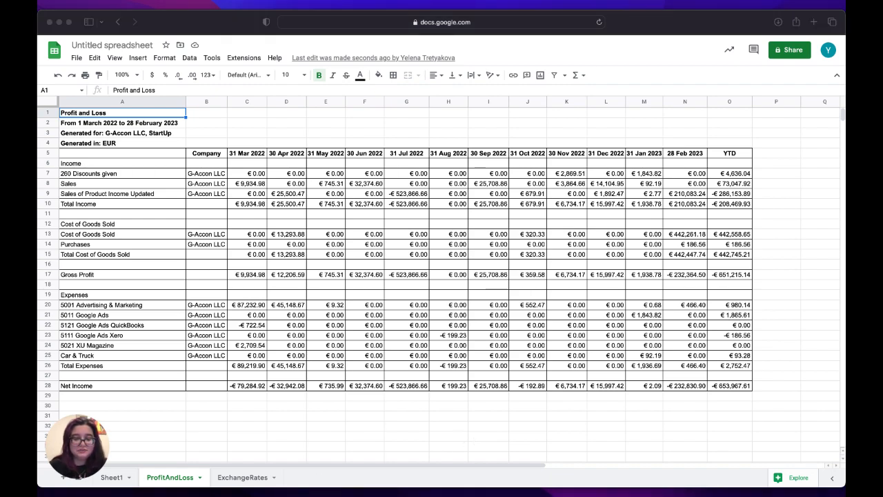